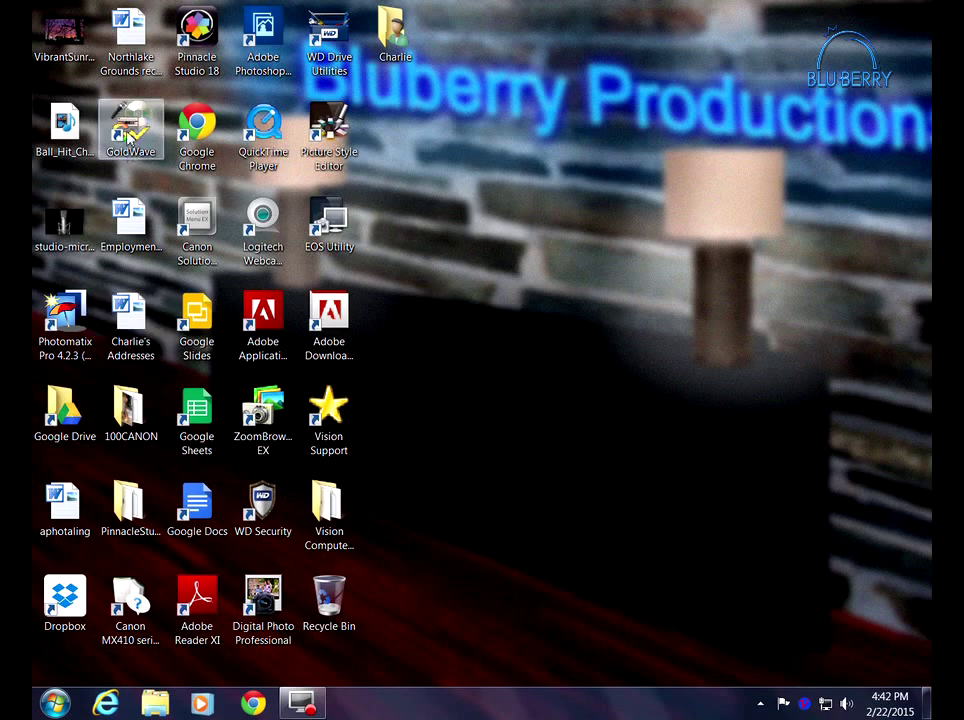
Launch GoldWave from its desktop icon and maximize the empty main window
double_click(131, 128)
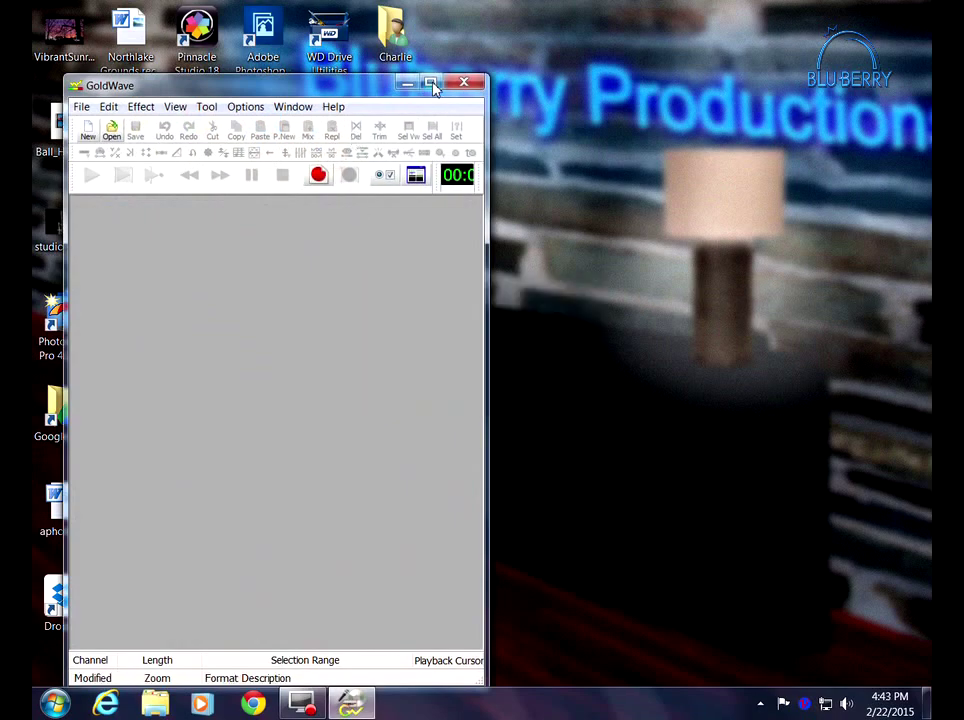
left_click(431, 83)
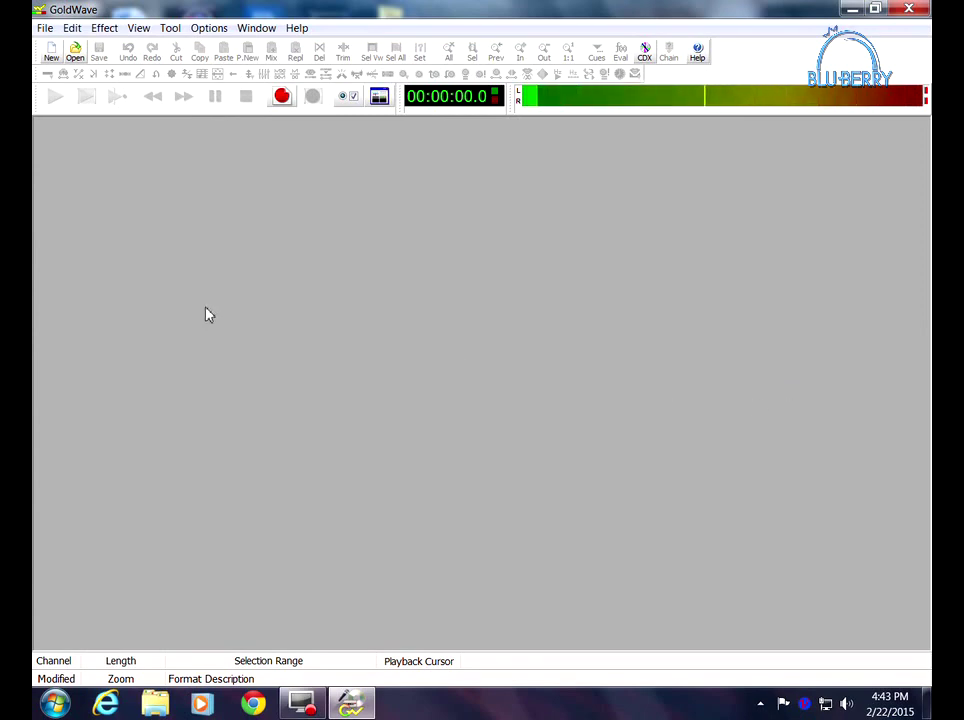
Create a new blank two-minute, 2-channel stereo, 44100 Hz sound without choosing a quality preset
left_click(45, 28)
left_click(70, 47)
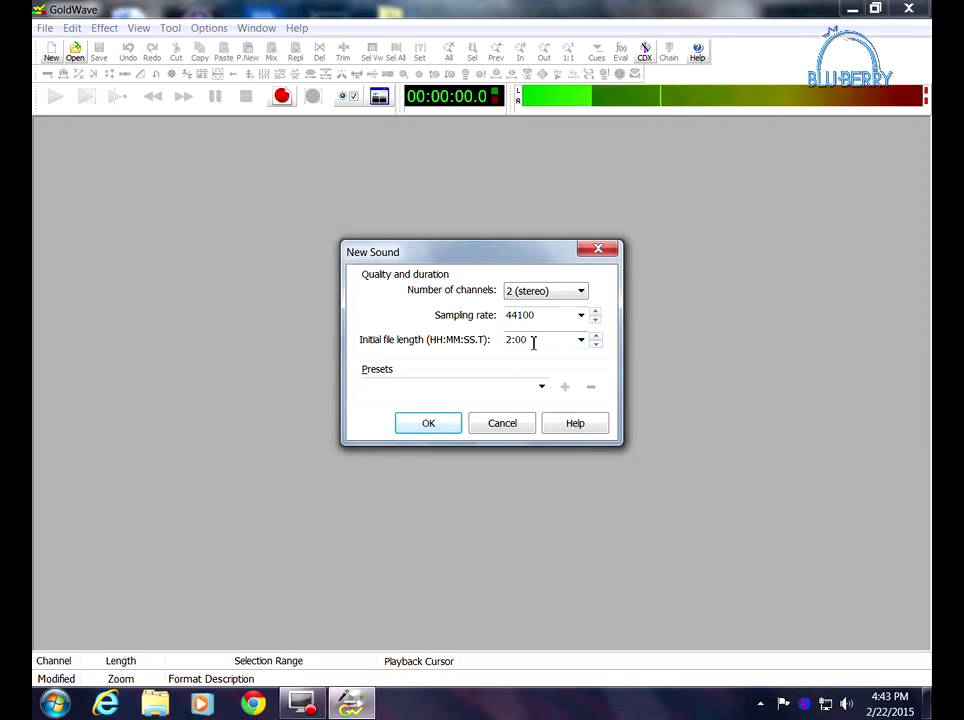
left_click(581, 292)
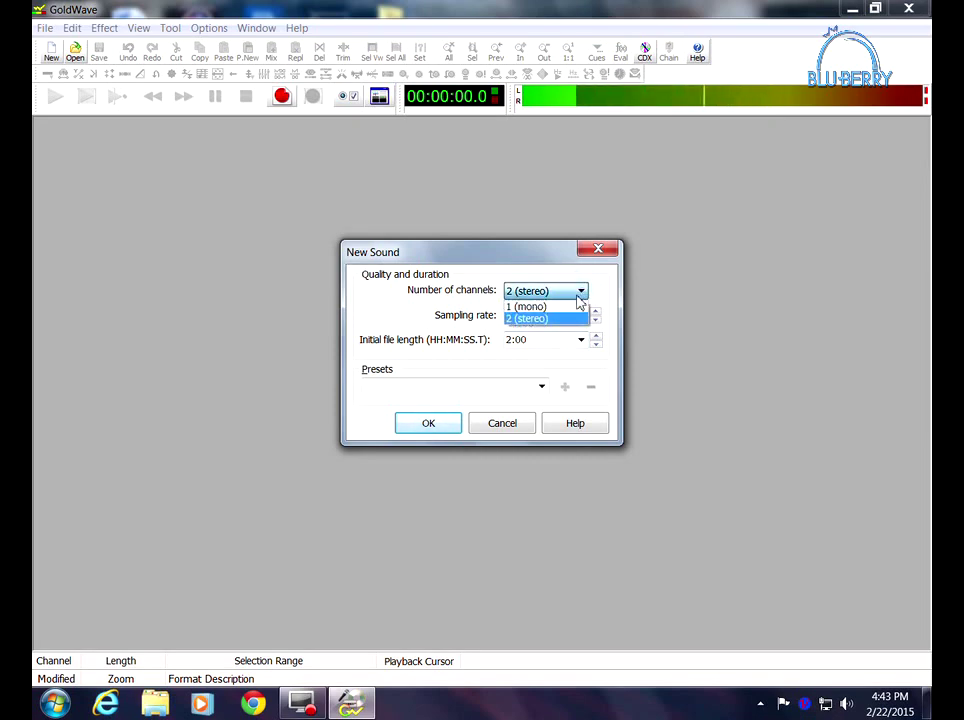
left_click(569, 319)
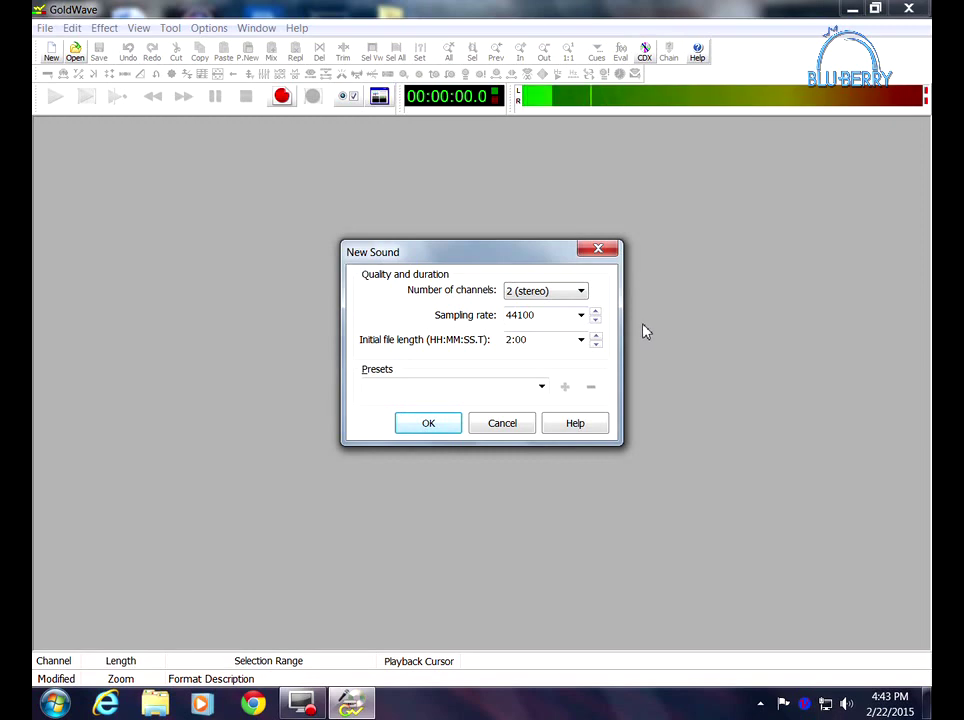
left_click(541, 389)
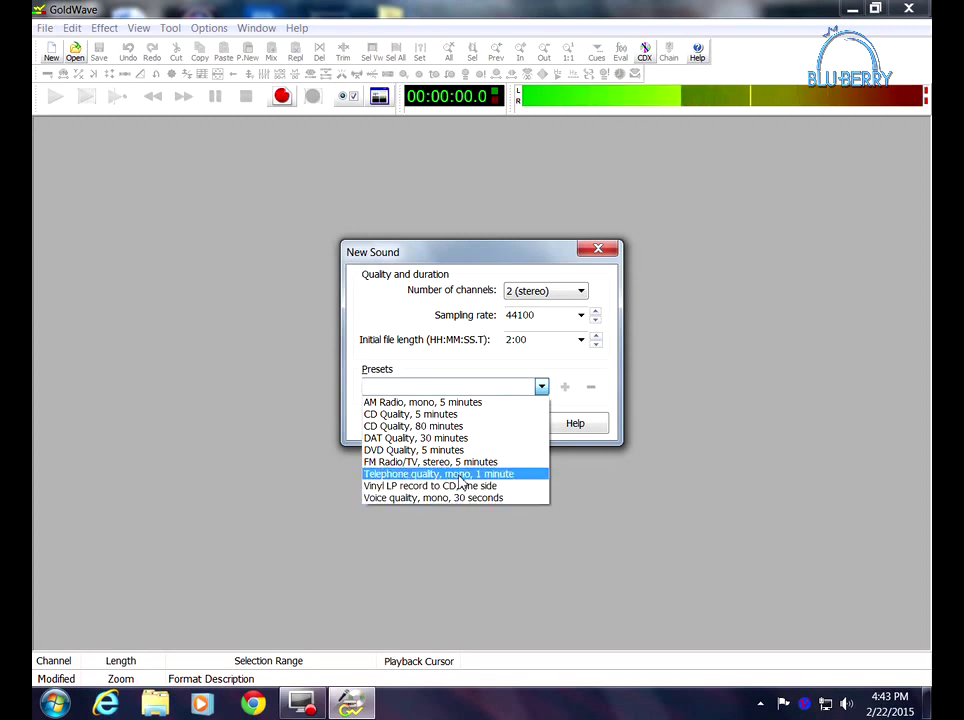
left_click(722, 362)
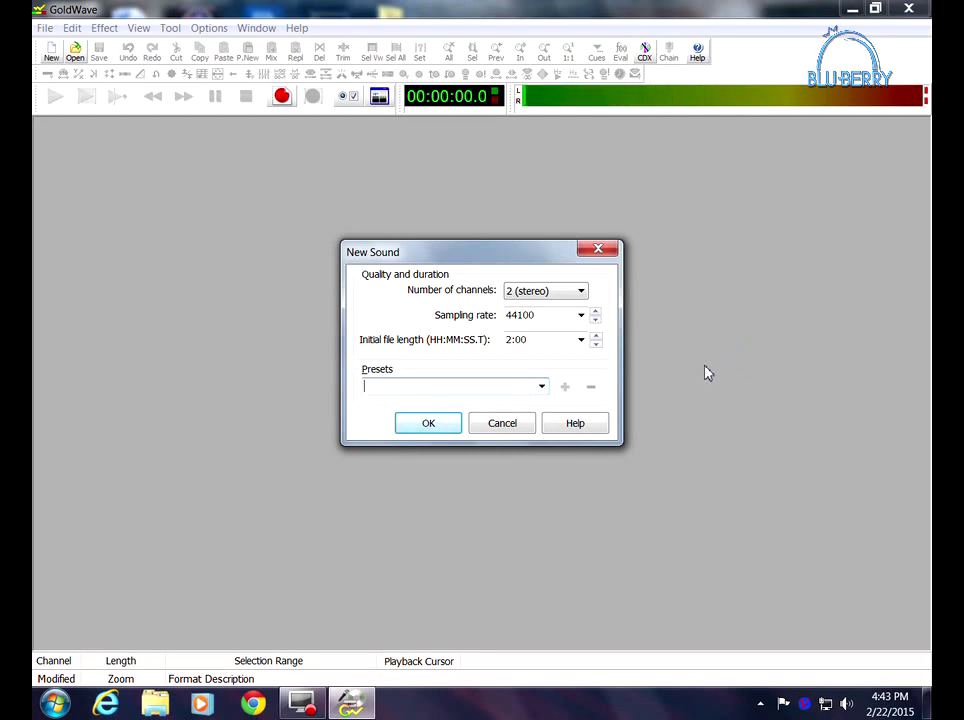
left_click(428, 423)
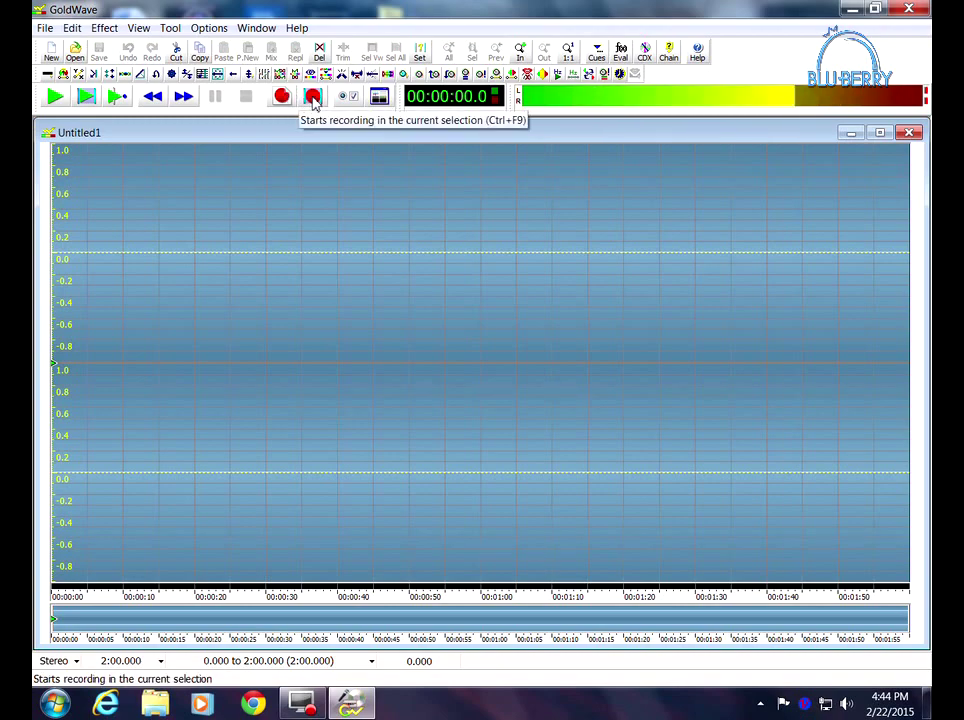
Record about 30 seconds of voice into Untitled1, then stop recording
left_click(313, 97)
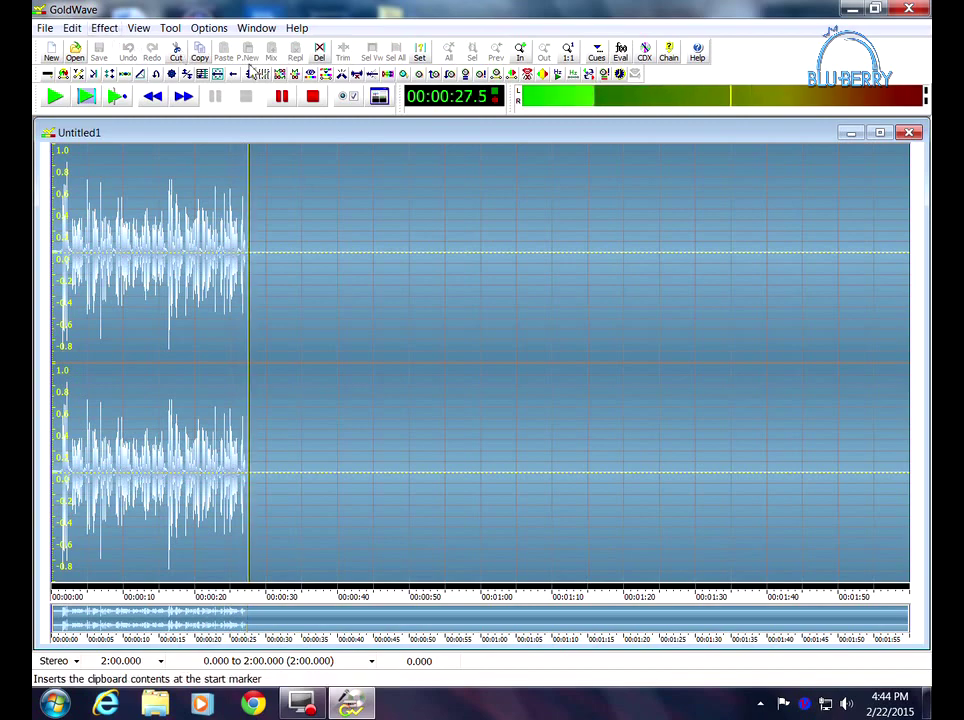
left_click(313, 98)
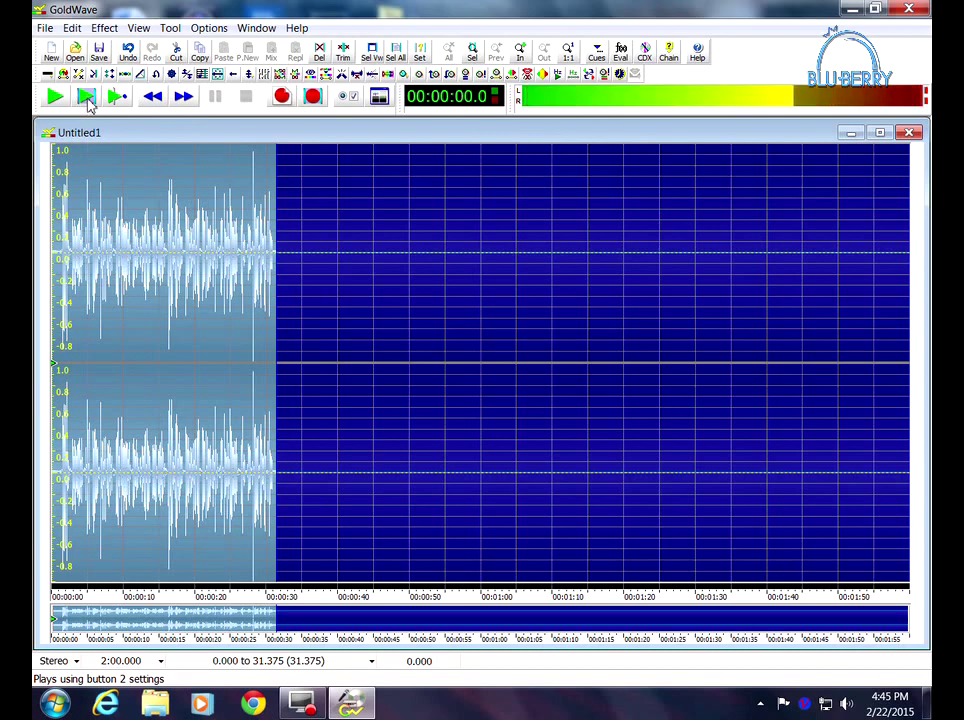
left_click(87, 99)
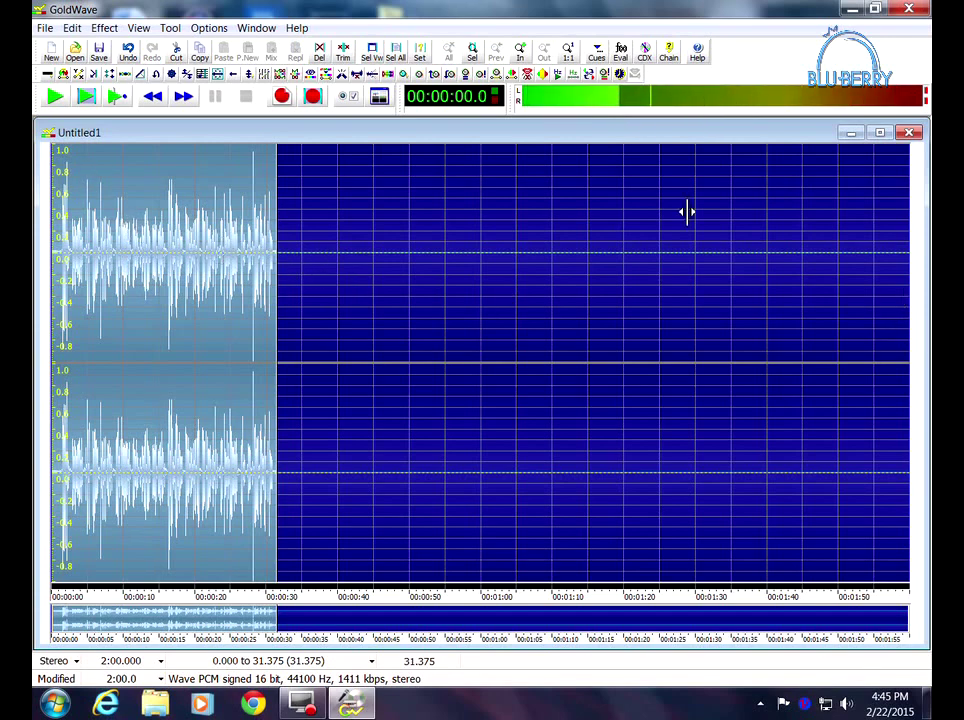
left_click(73, 28)
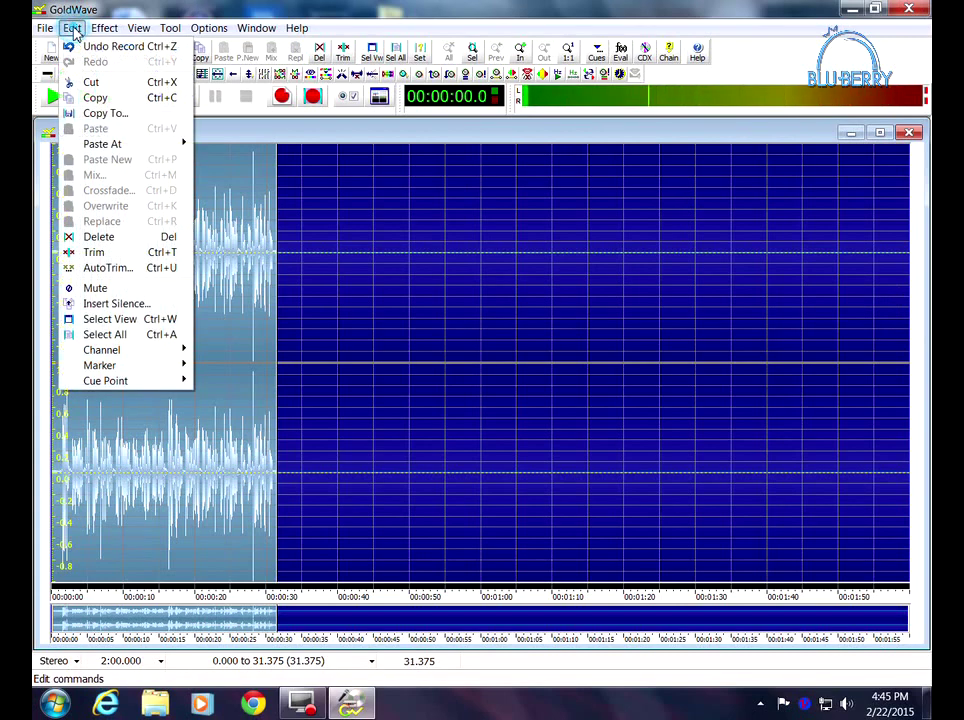
Delete the silence after 31.351 s, then reset the selection start to the beginning
left_click(105, 335)
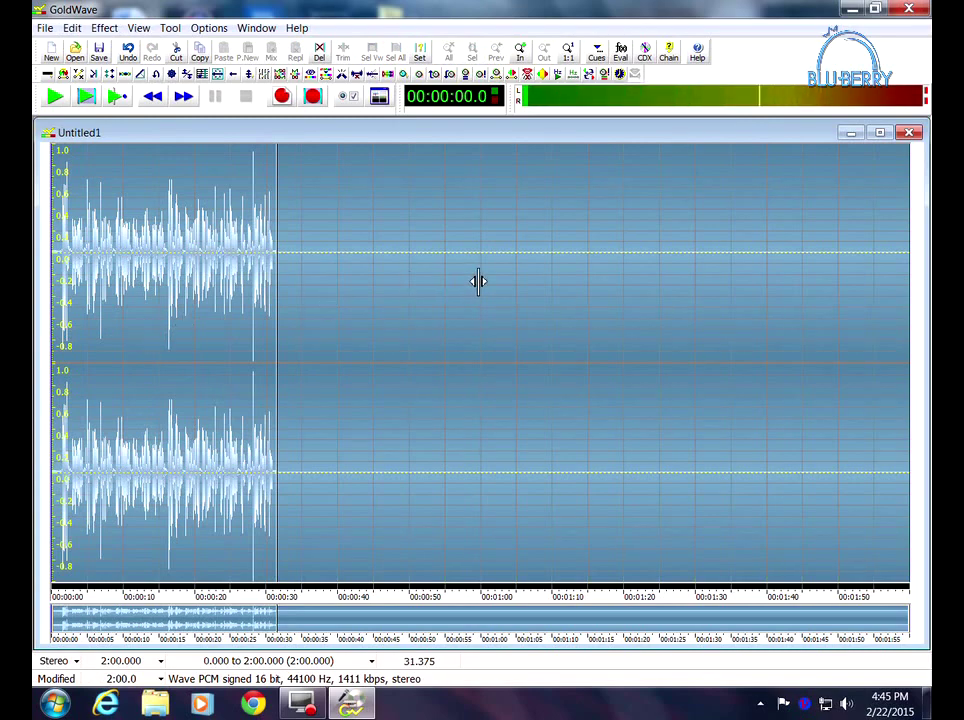
right_click(907, 327)
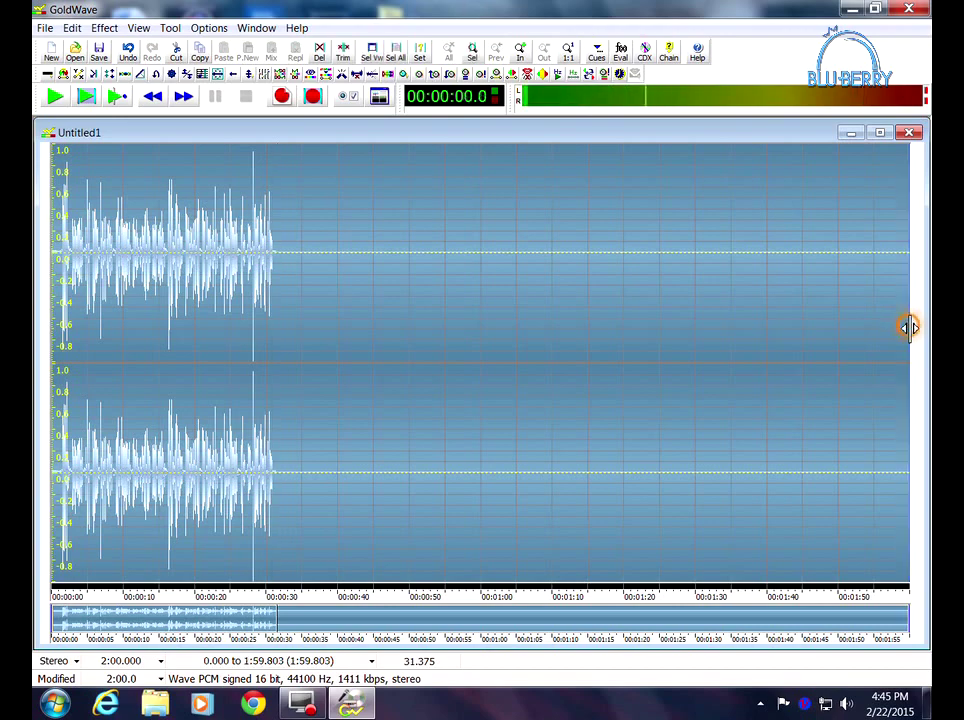
left_click(277, 280)
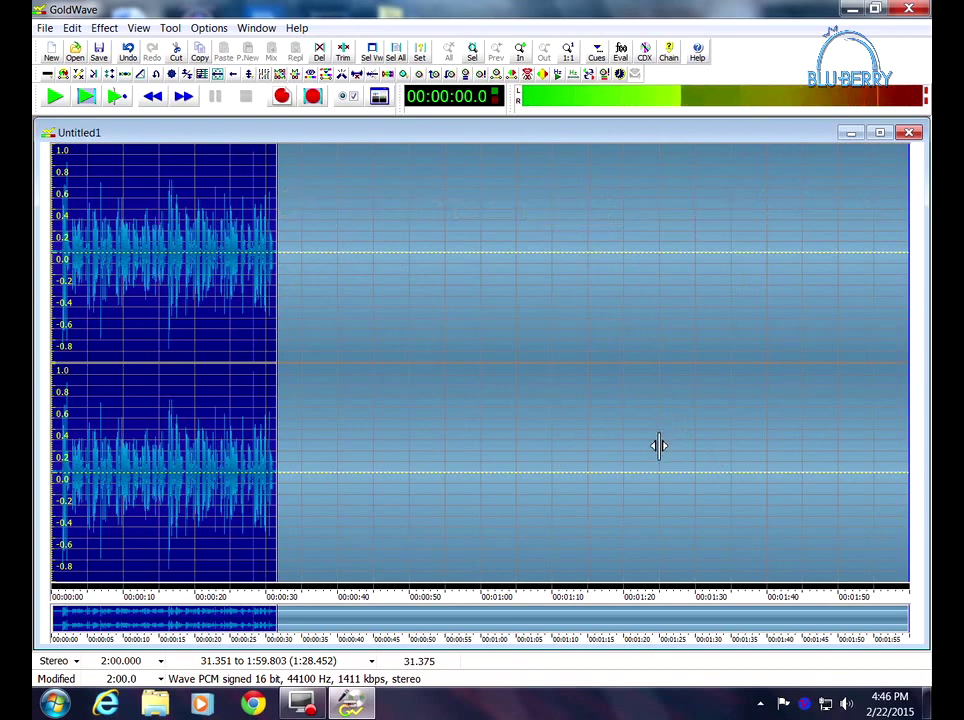
key("Delete")
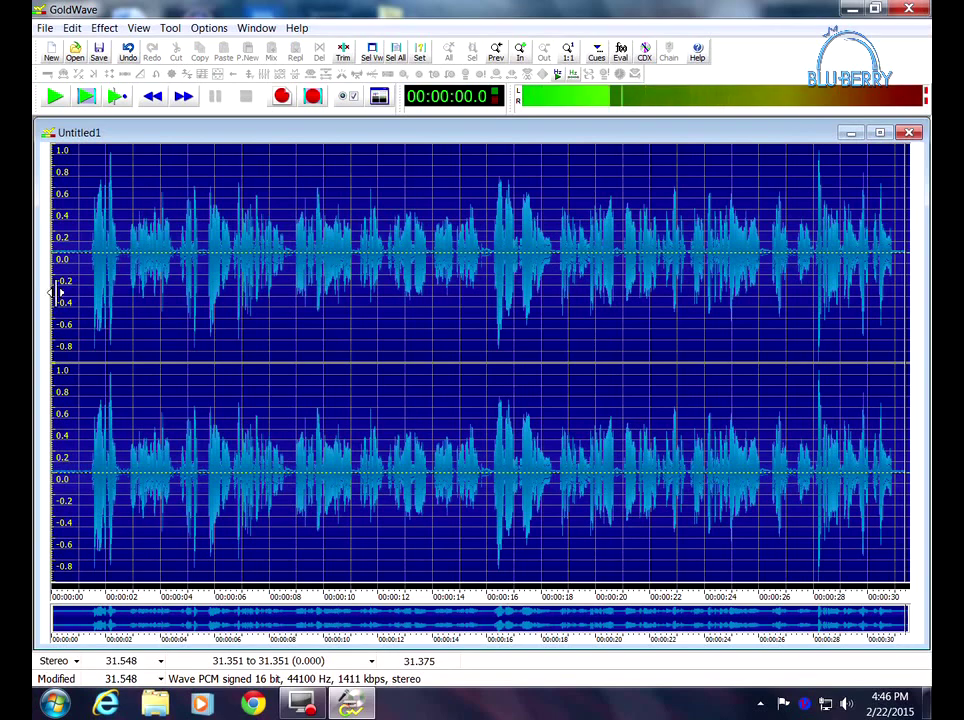
left_click(57, 293)
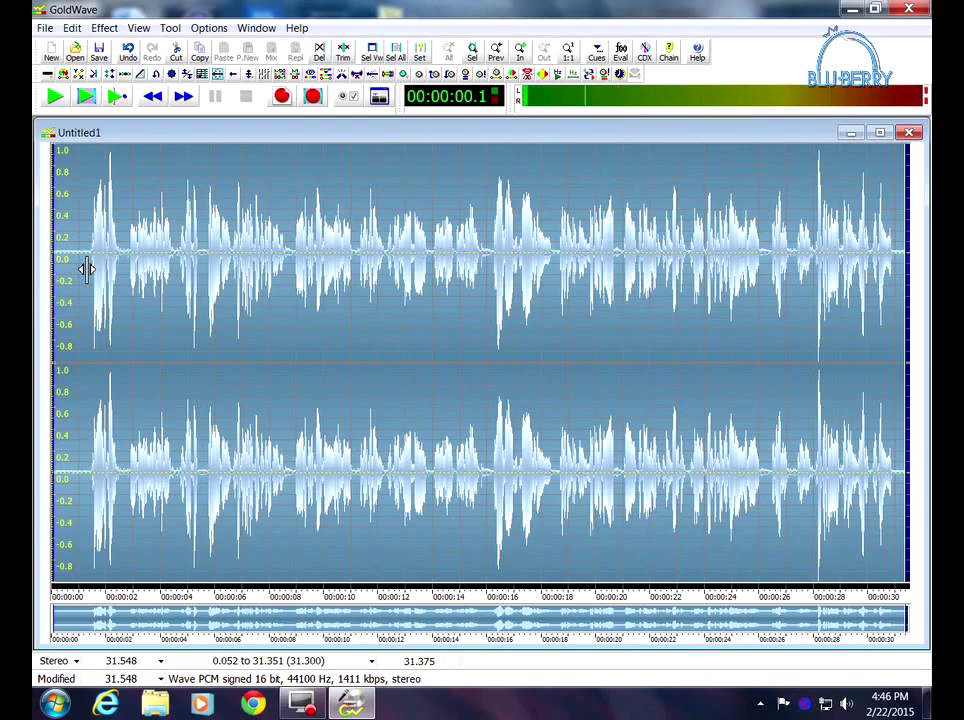
right_click(86, 268)
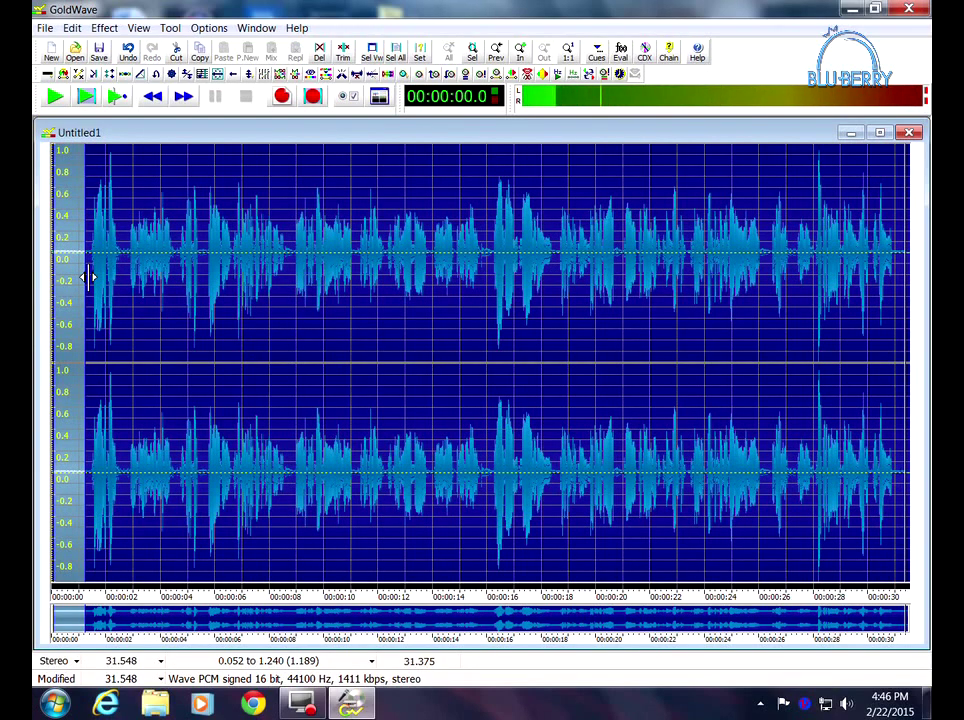
left_click(70, 29)
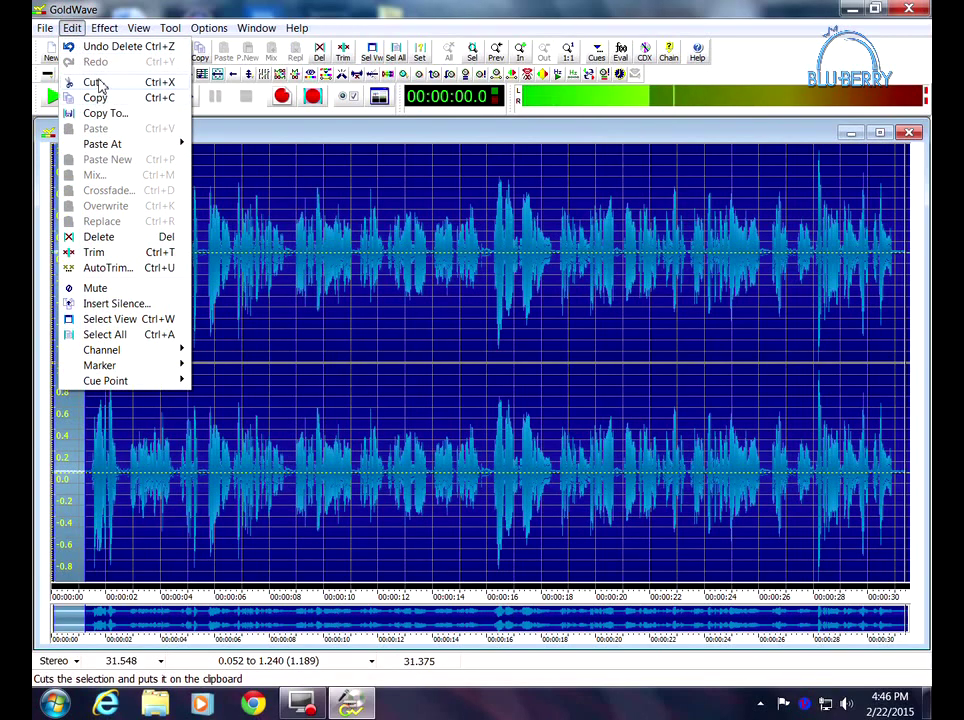
left_click(95, 83)
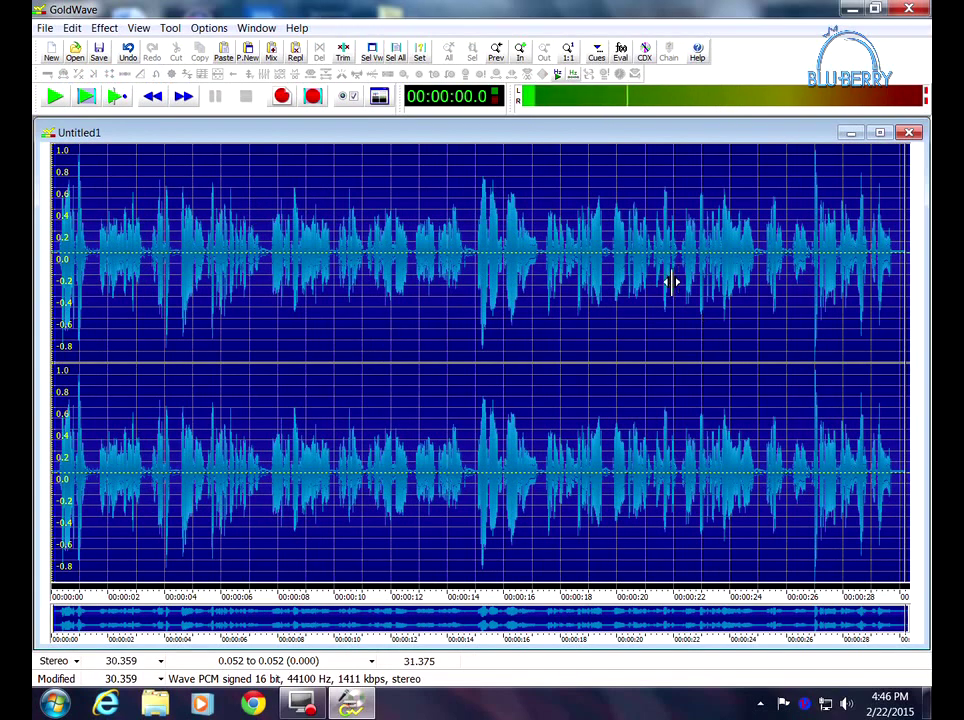
right_click(906, 280)
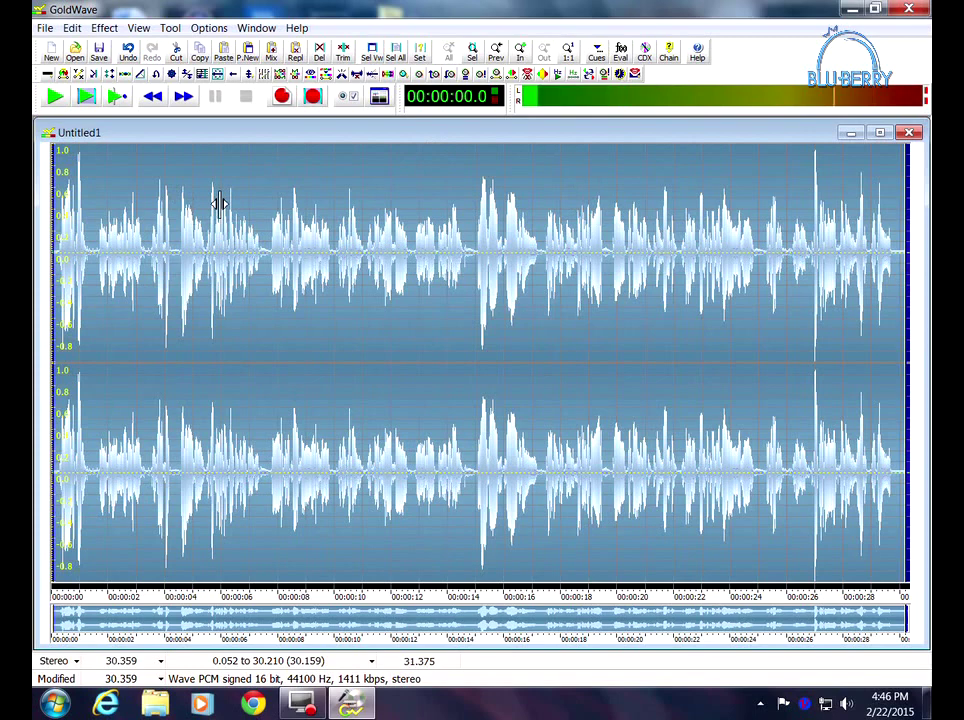
left_click(86, 97)
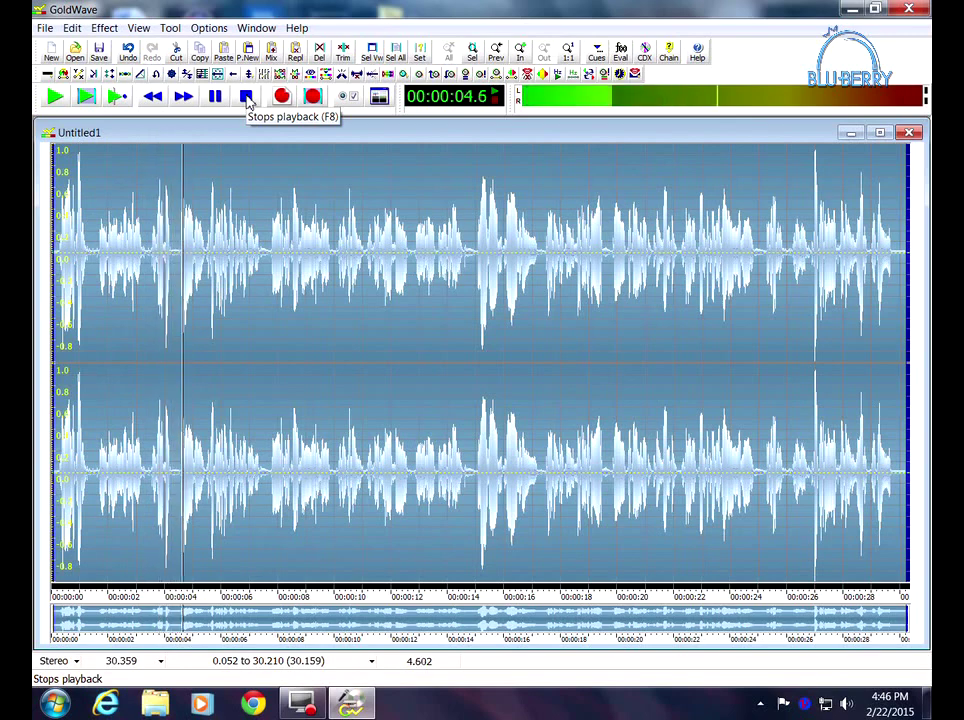
left_click(246, 97)
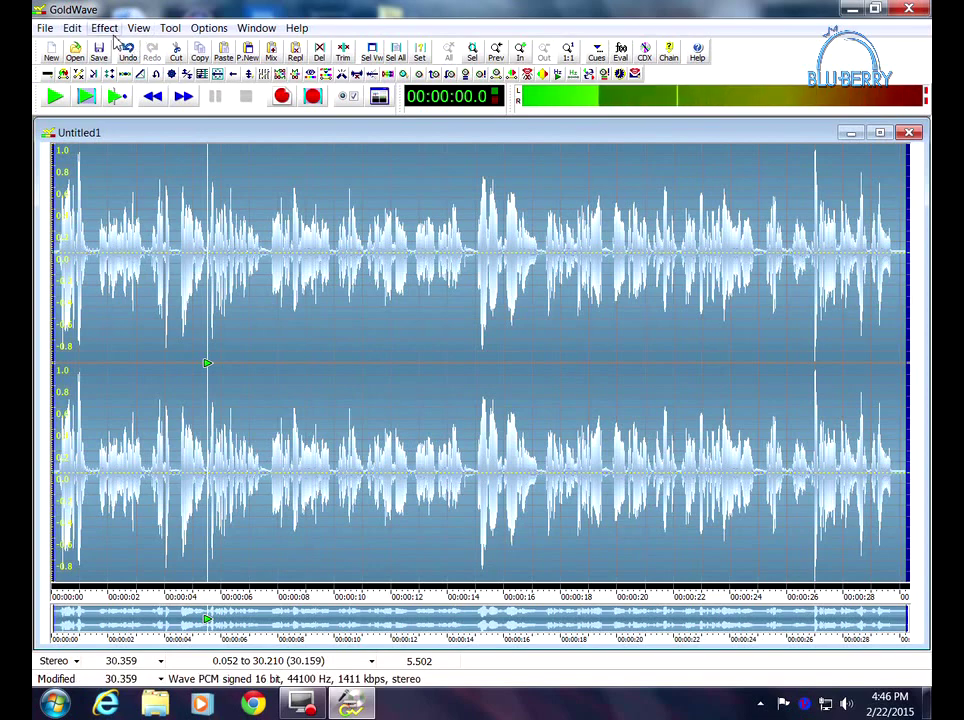
Apply the 'Very light hiss/rumble removal' noise reduction preset, then briefly play back to check
left_click(105, 28)
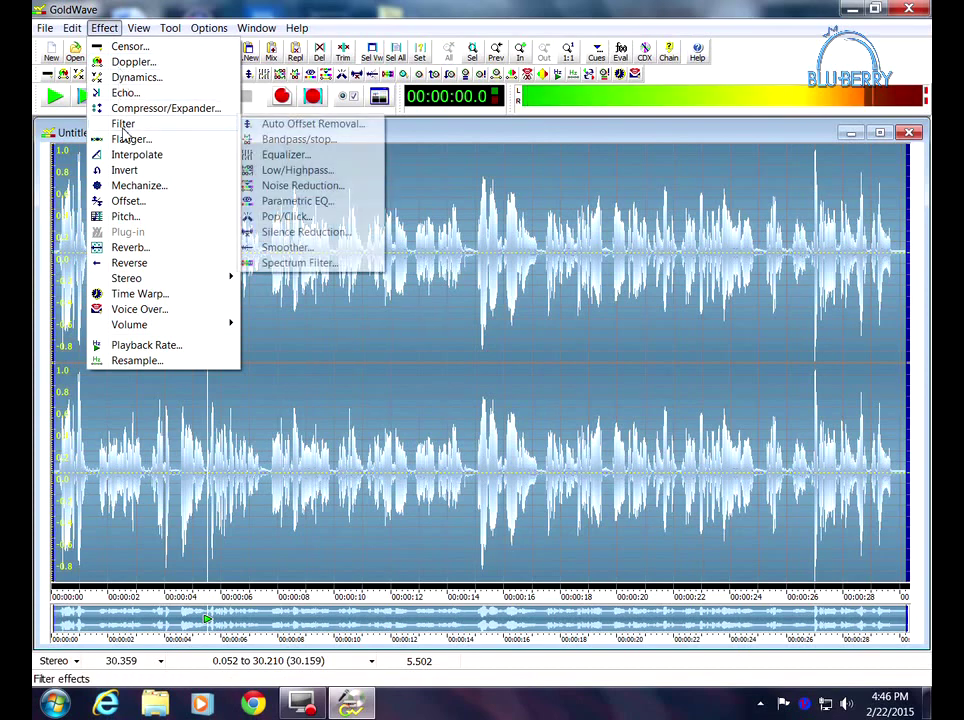
mouse_move(123, 123)
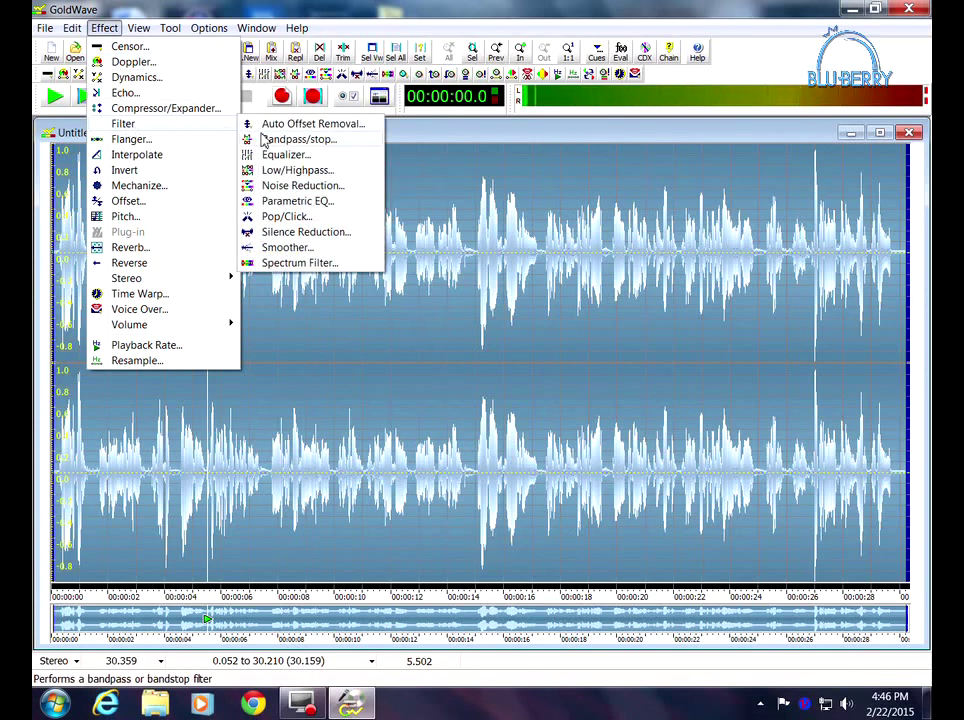
left_click(285, 193)
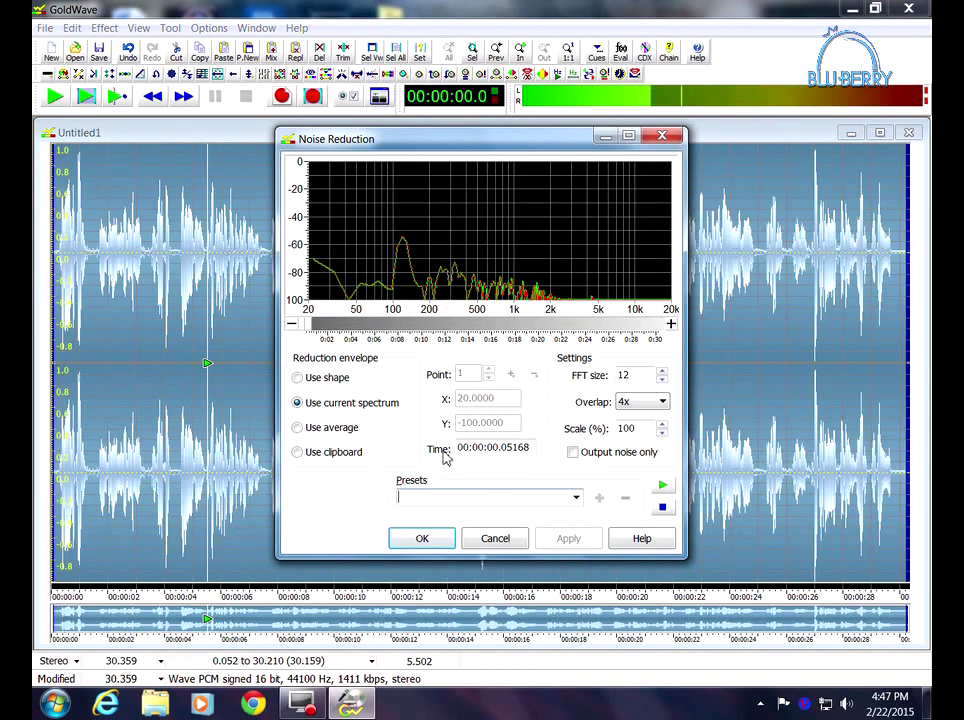
left_click(577, 499)
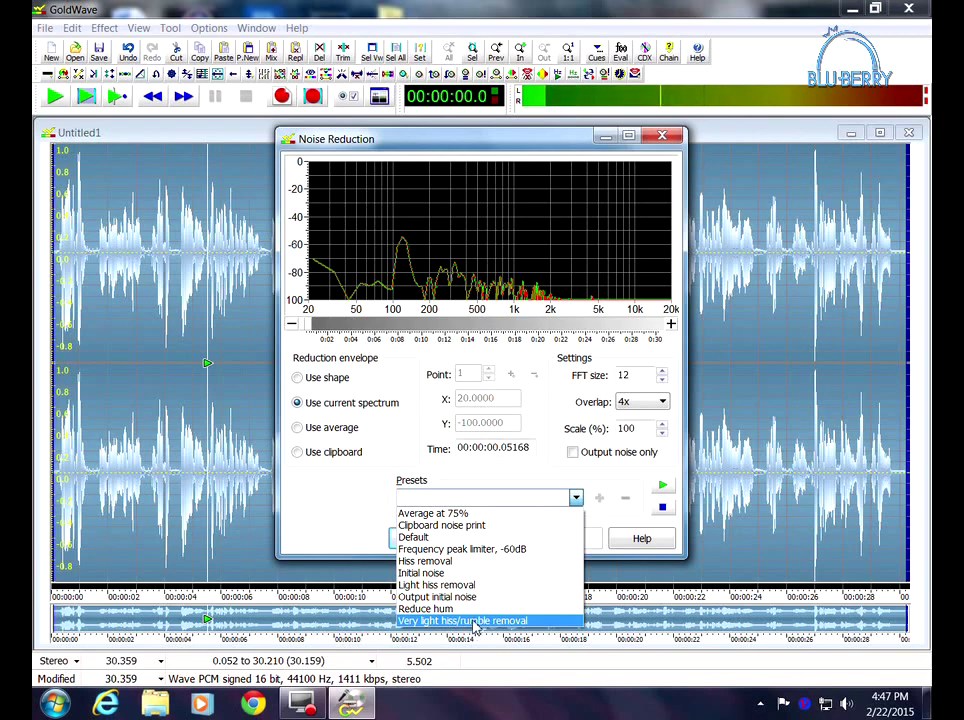
left_click(470, 622)
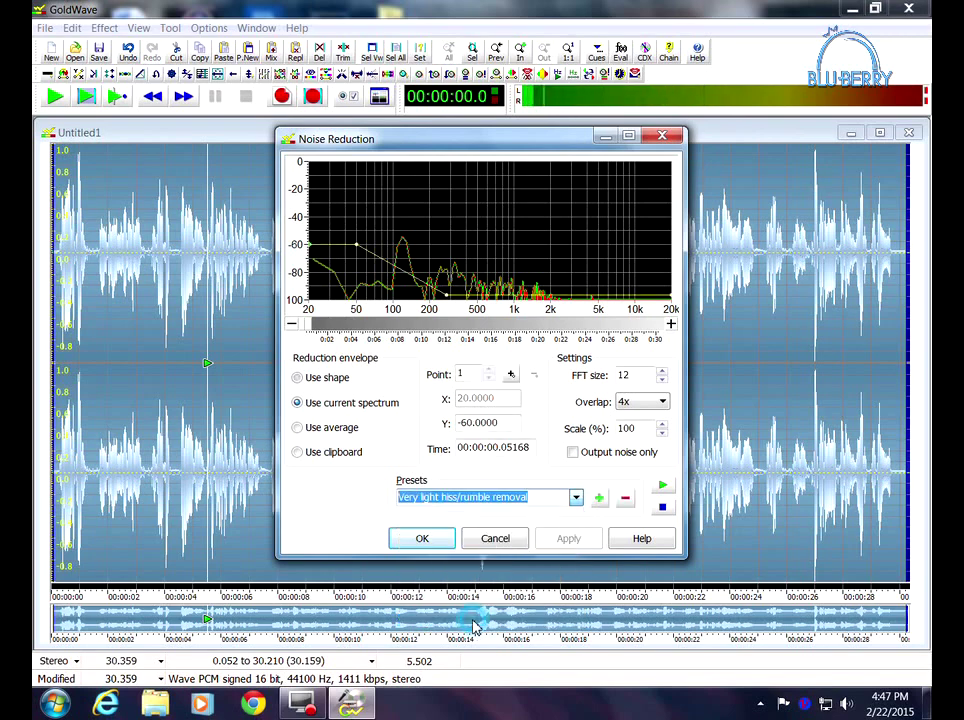
left_click(422, 539)
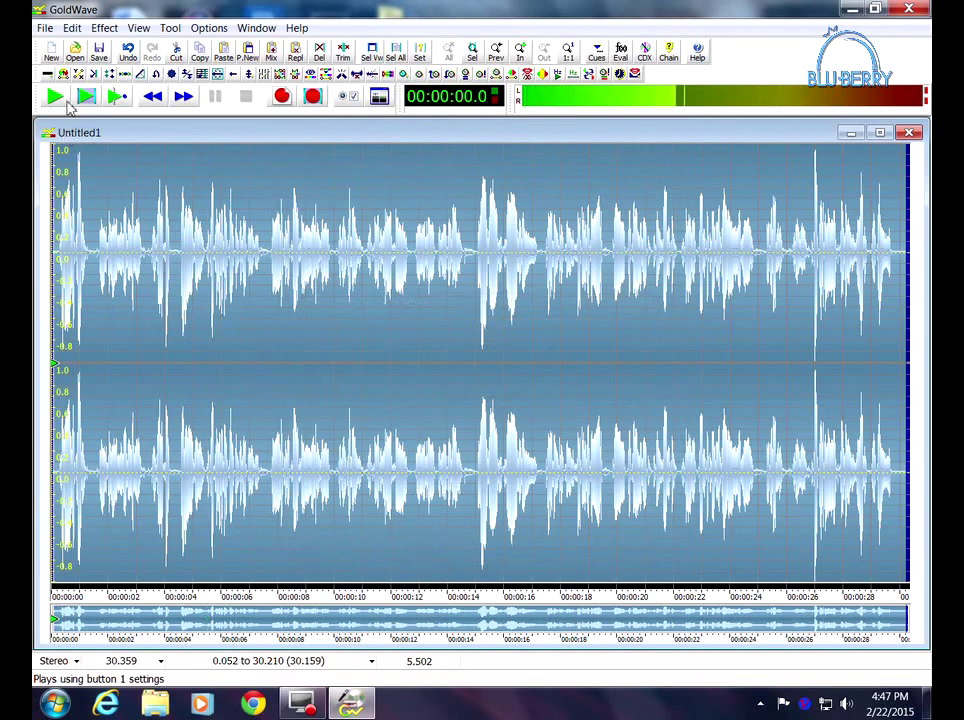
left_click(87, 97)
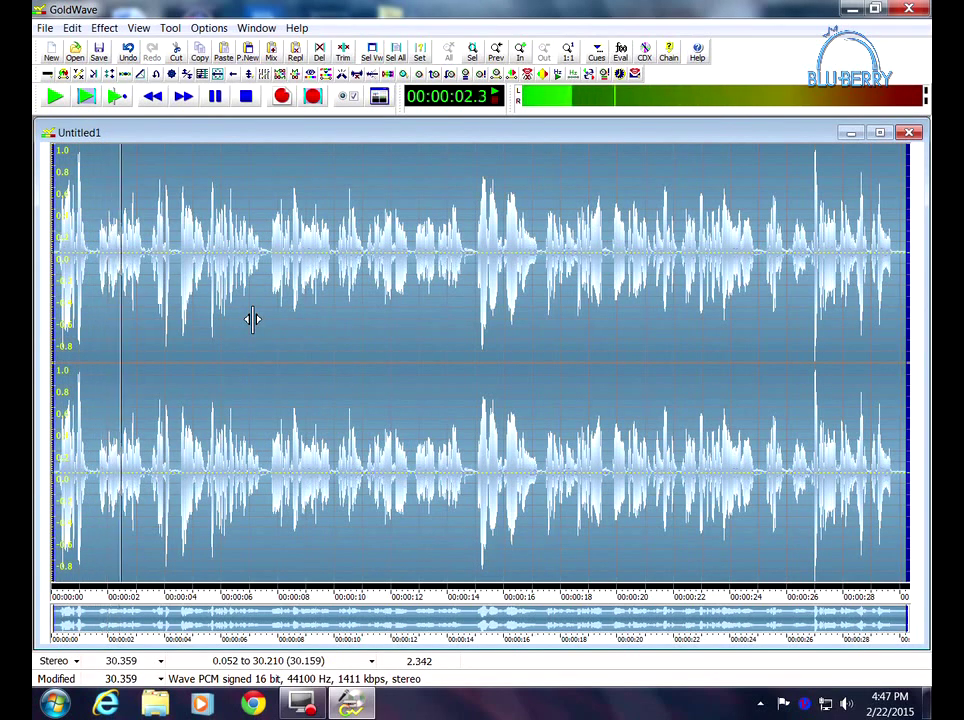
left_click(247, 100)
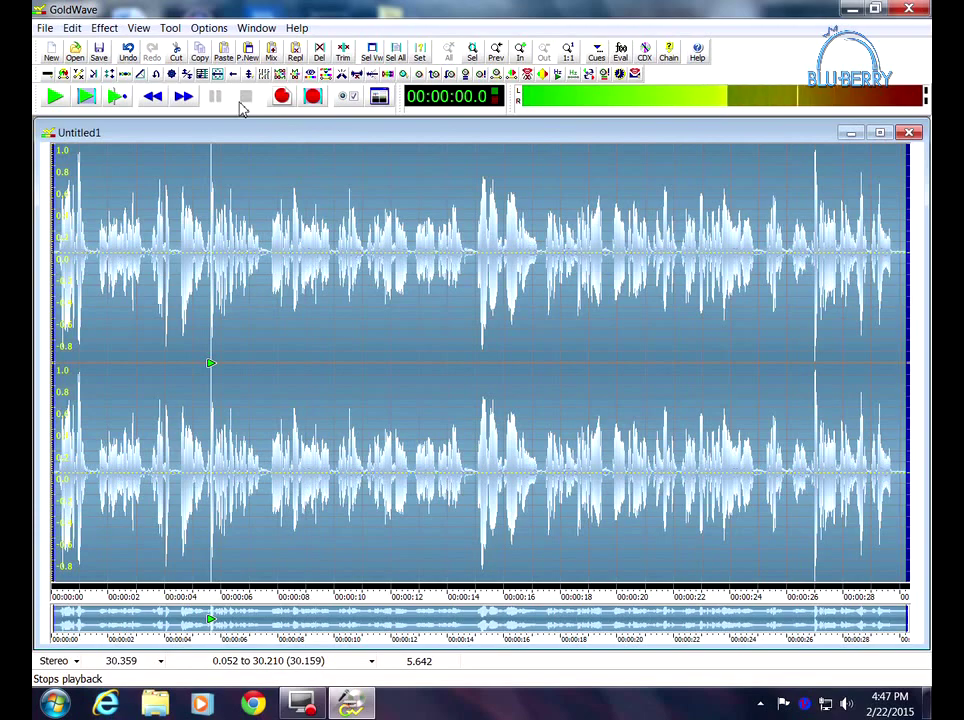
Save the recording as MPEG Audio file Untitled1.mp3 on the Desktop, then show the desktop
left_click(46, 28)
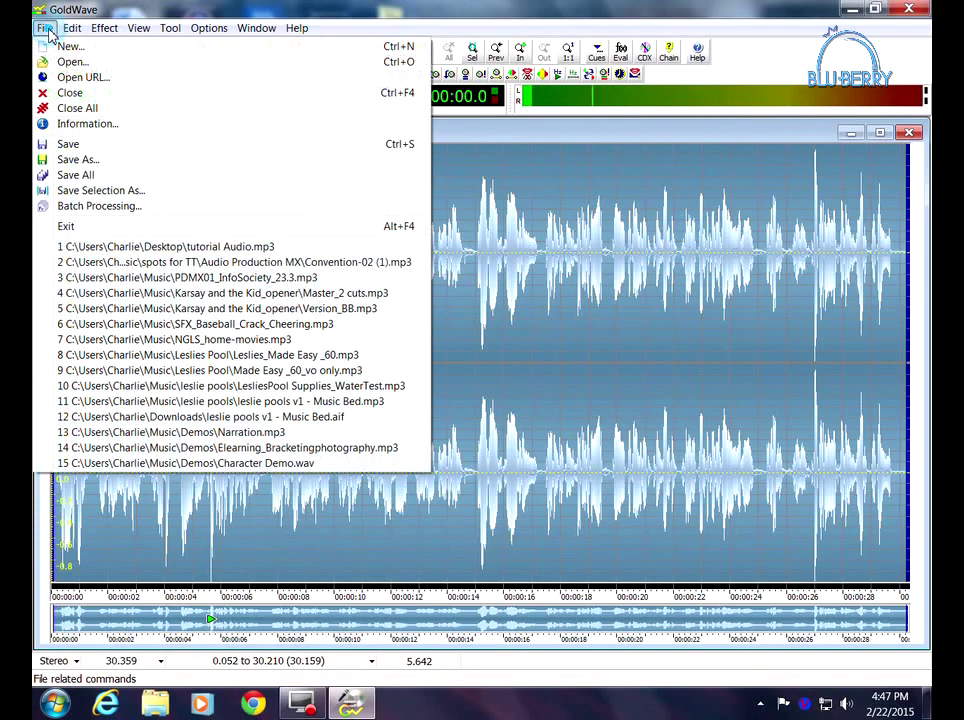
left_click(84, 162)
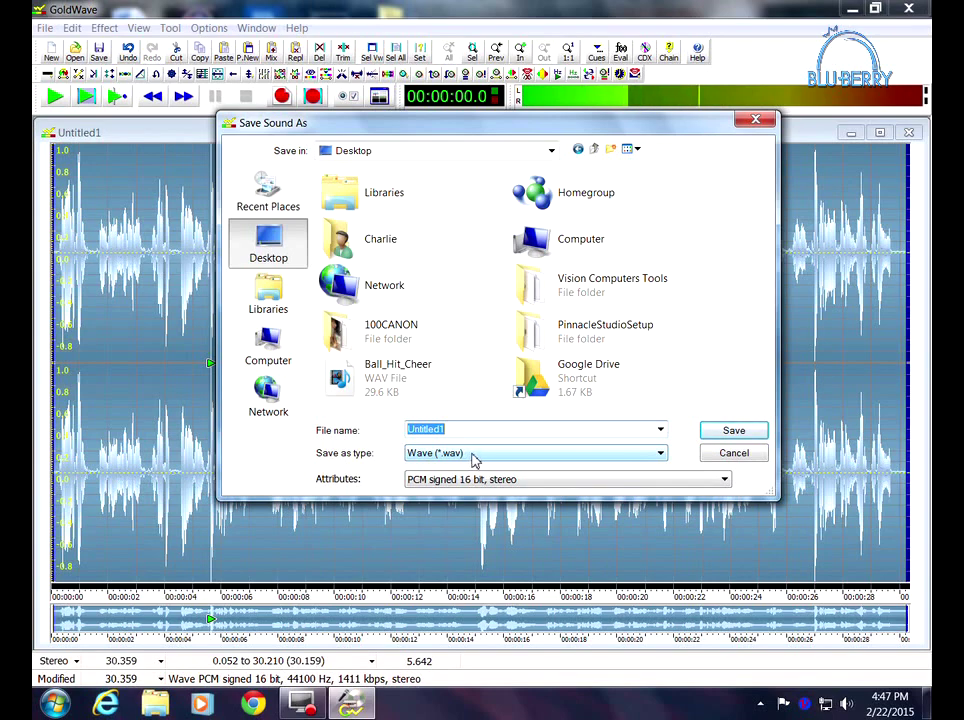
left_click(661, 454)
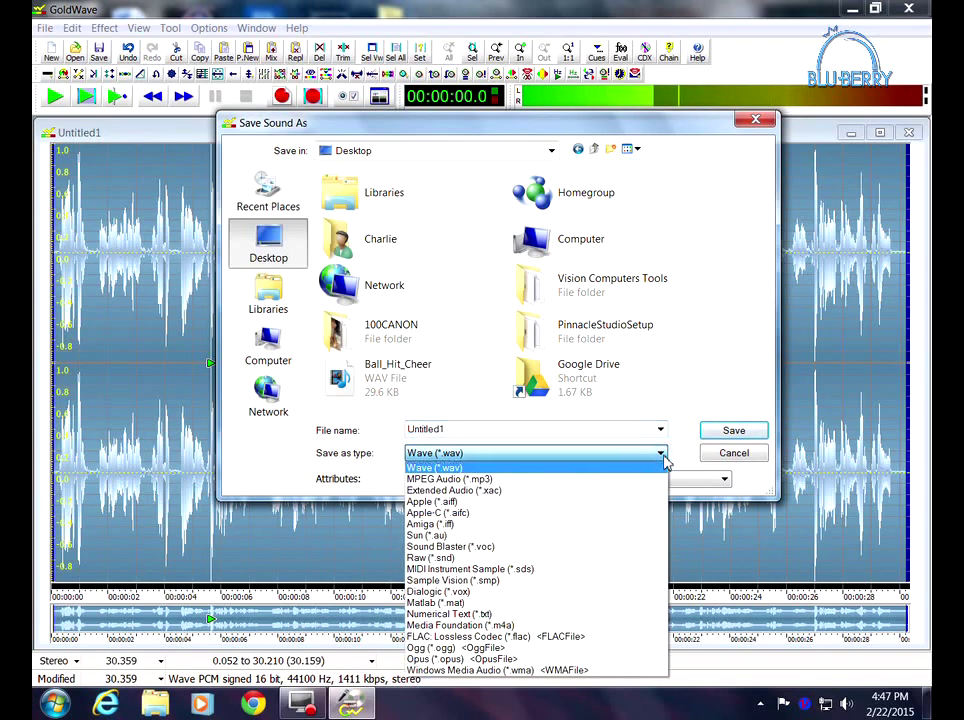
left_click(622, 481)
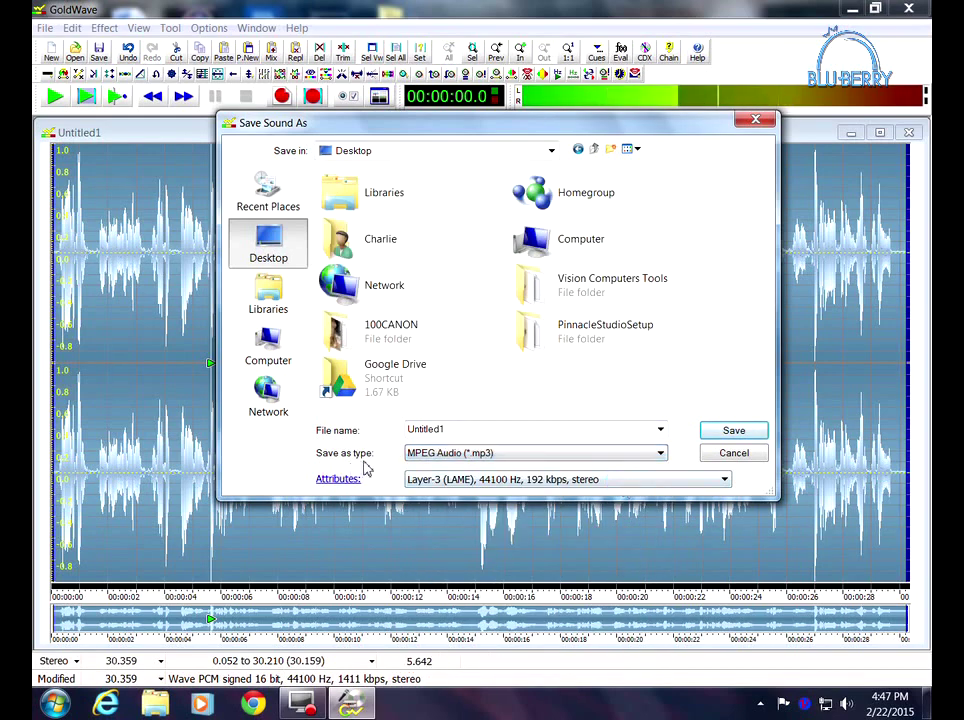
double_click(458, 429)
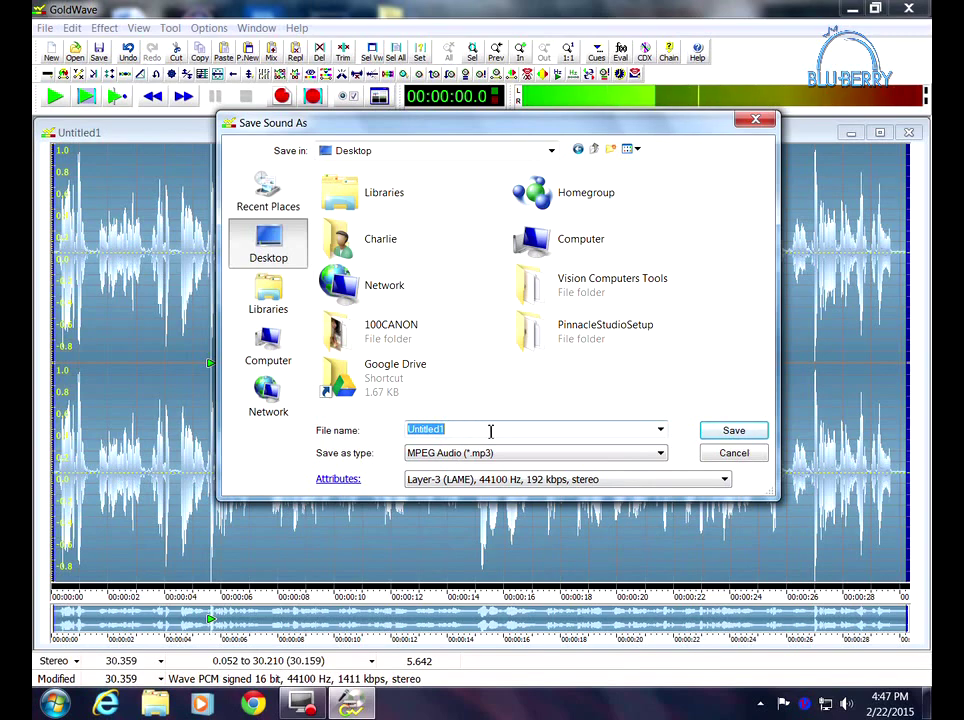
left_click(724, 434)
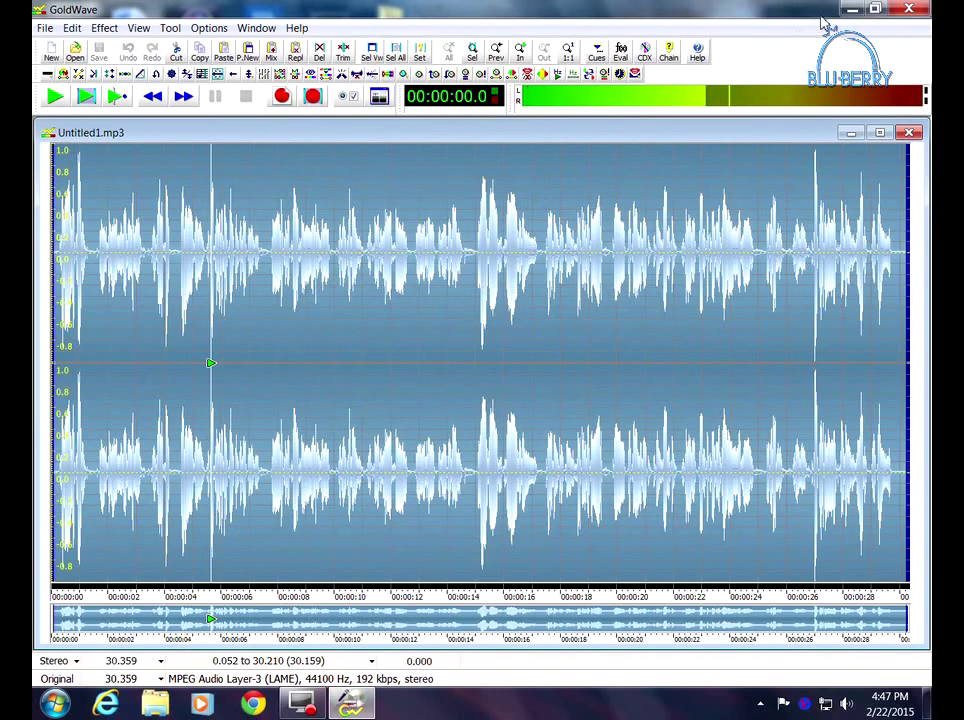
key("super+d")
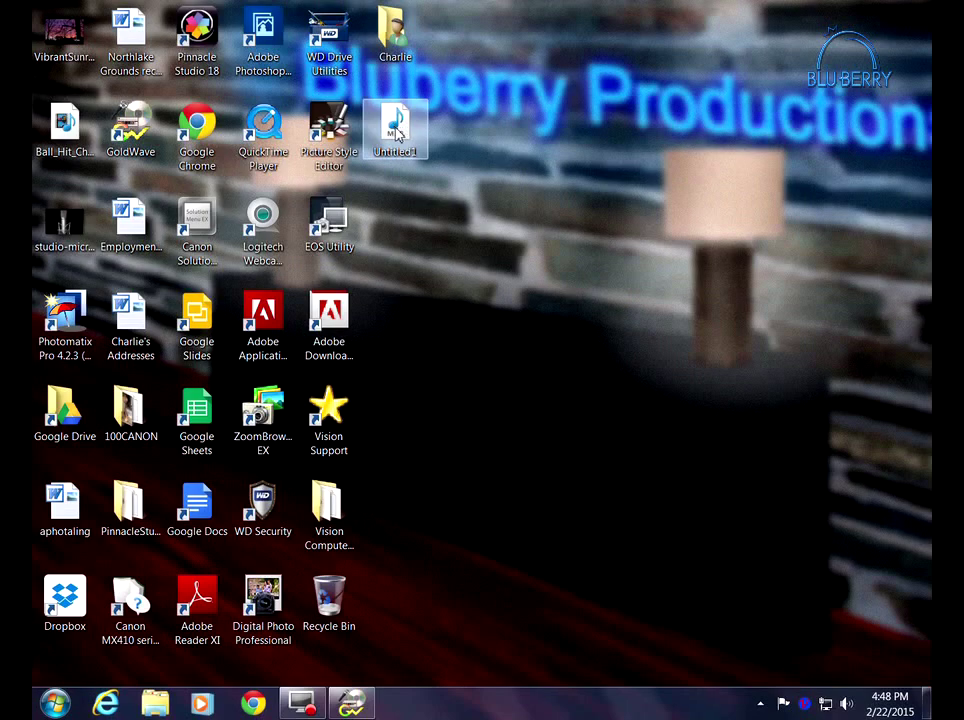
Play Untitled1.mp3 from the desktop in Windows Media Player, pause it, and close the player
double_click(396, 134)
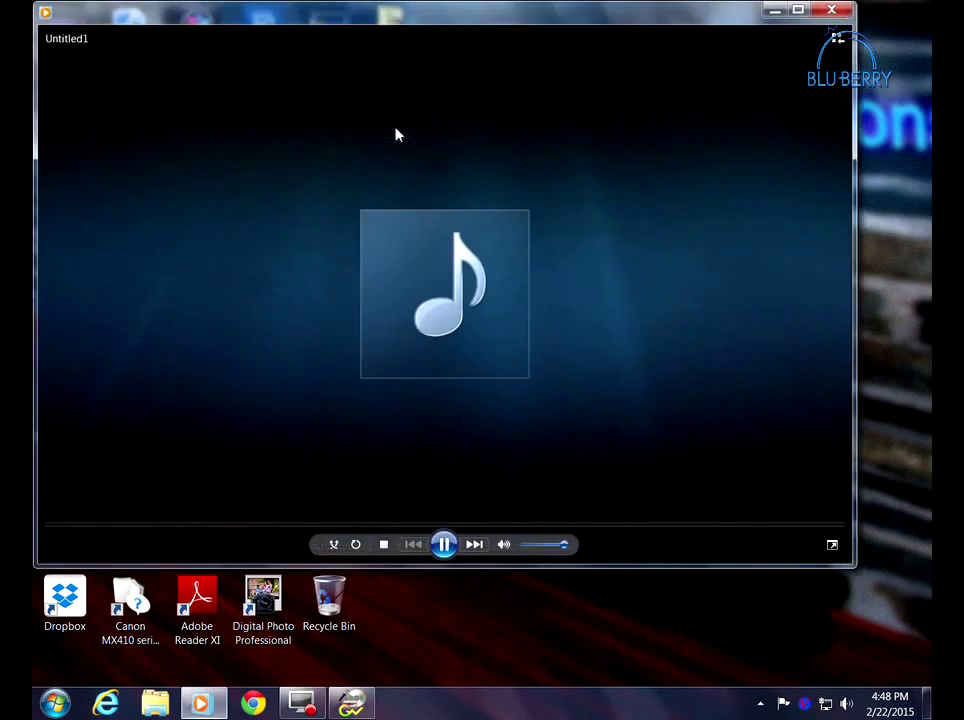
left_click(445, 547)
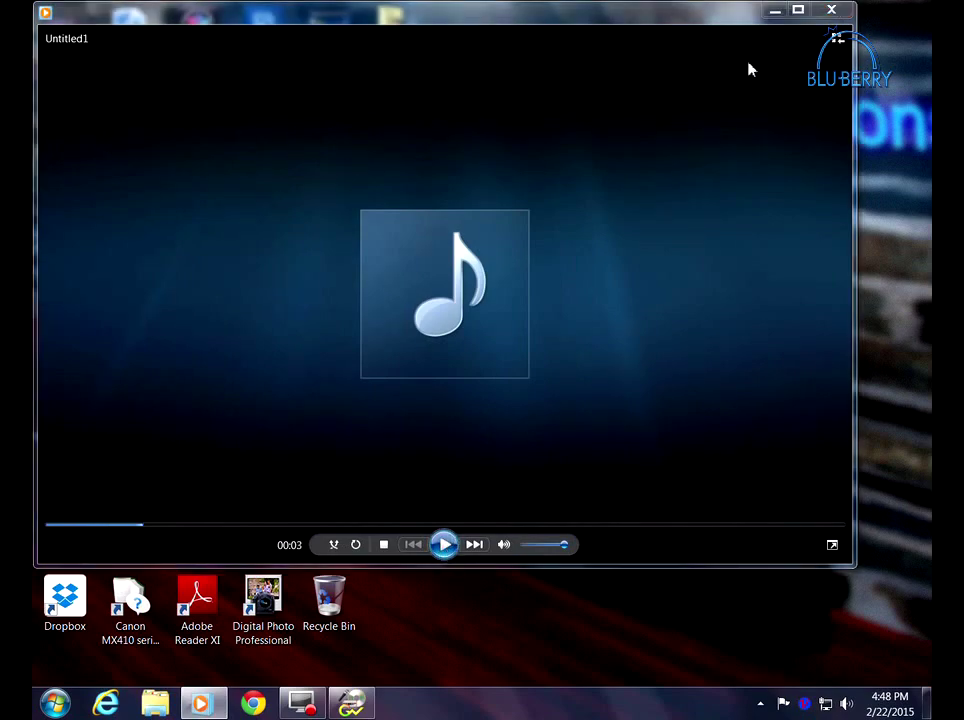
left_click(832, 11)
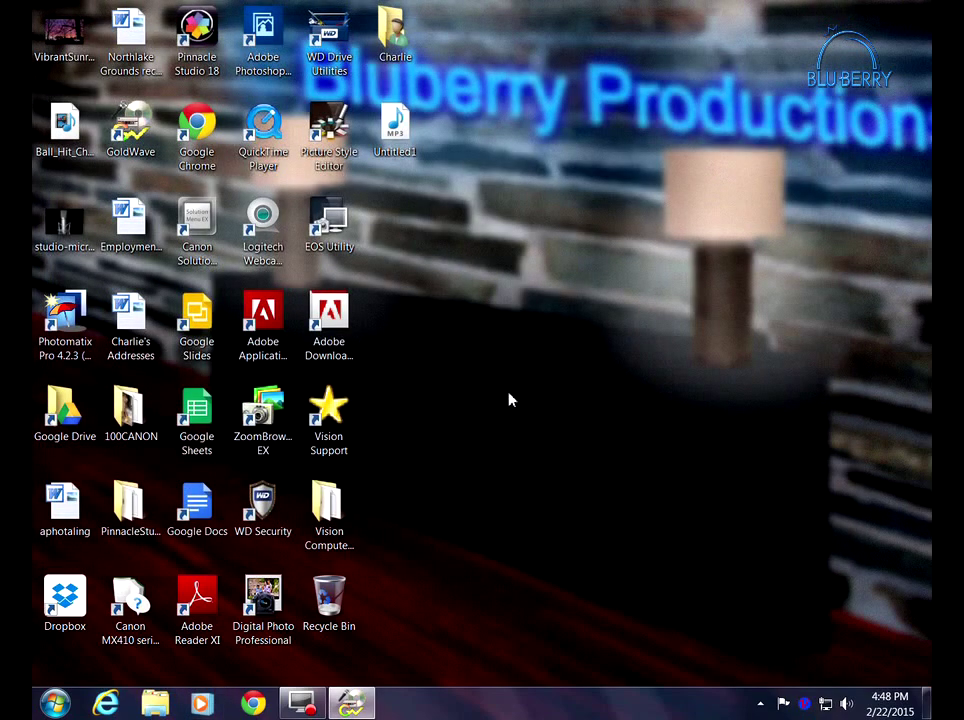
Restore the GoldWave window from the taskbar, showing Untitled1.mp3
left_click(350, 705)
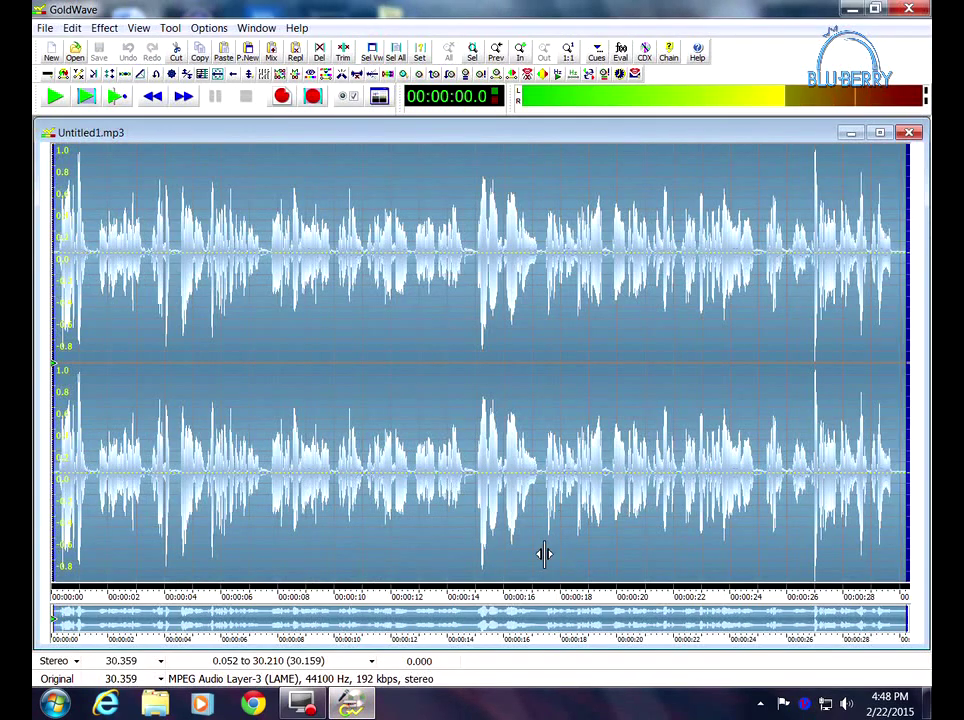